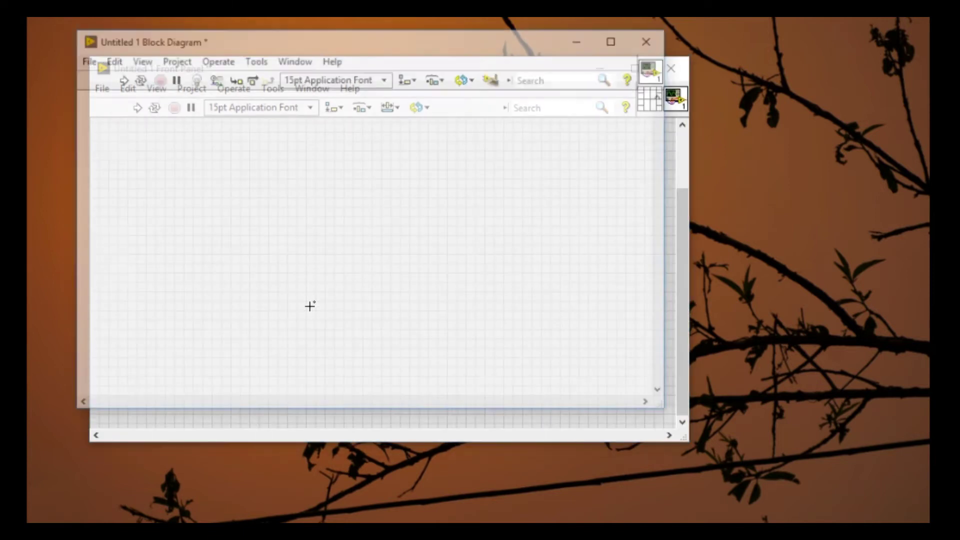
- Place a Random Number (0-1) function on the block diagram
right_click(214, 180)
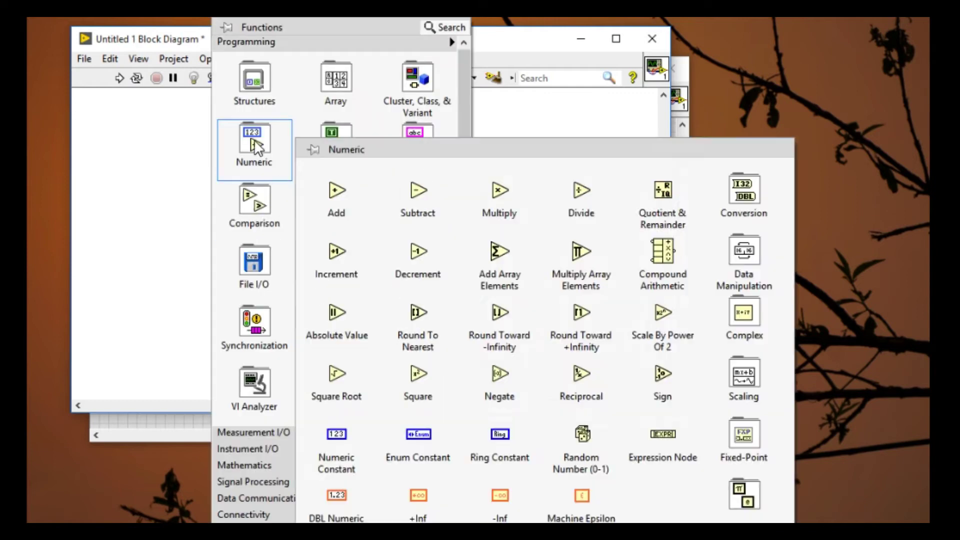
left_click(583, 446)
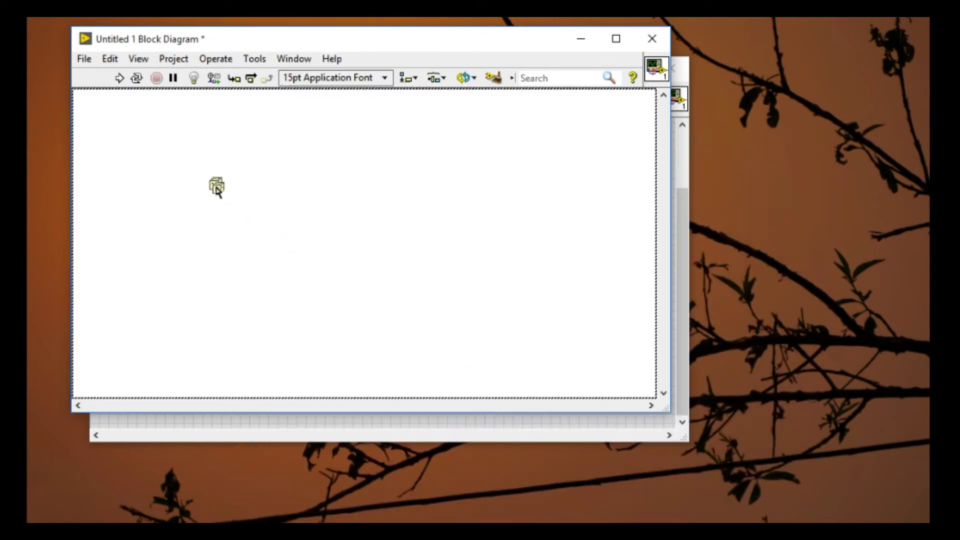
left_click(217, 186)
- Add a Numeric indicator to its right and wire Random Number's output to it
right_click(285, 189)
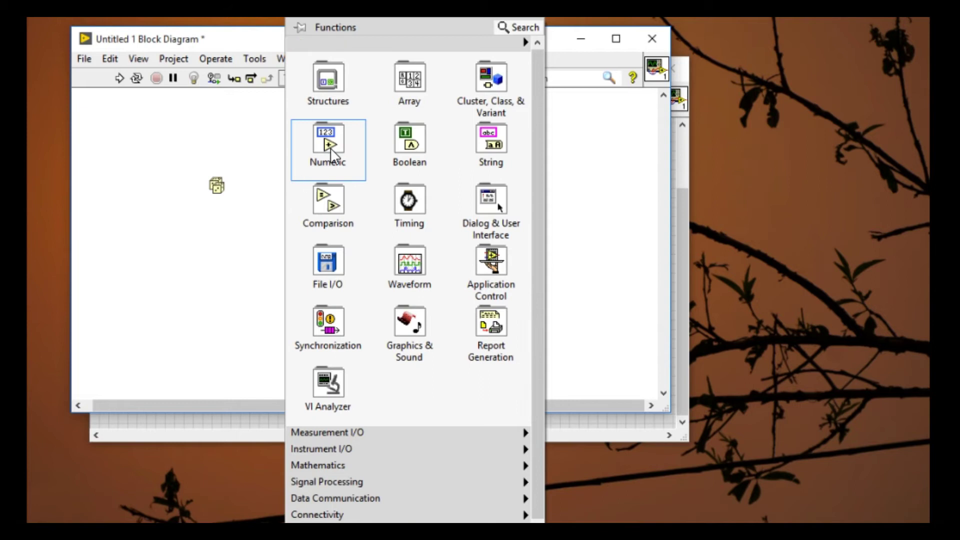
mouse_move(328, 147)
left_click(403, 443)
left_click(300, 187)
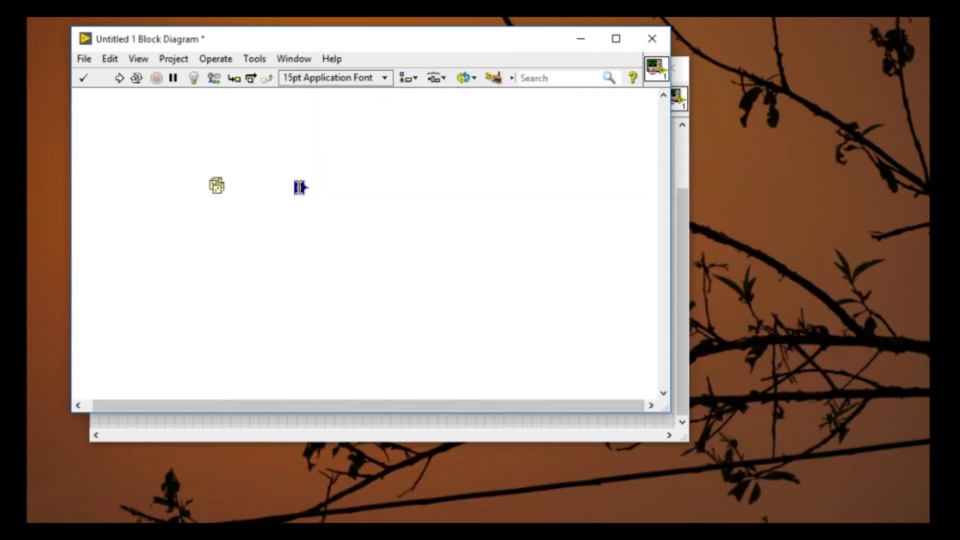
right_click(300, 188)
left_click(351, 221)
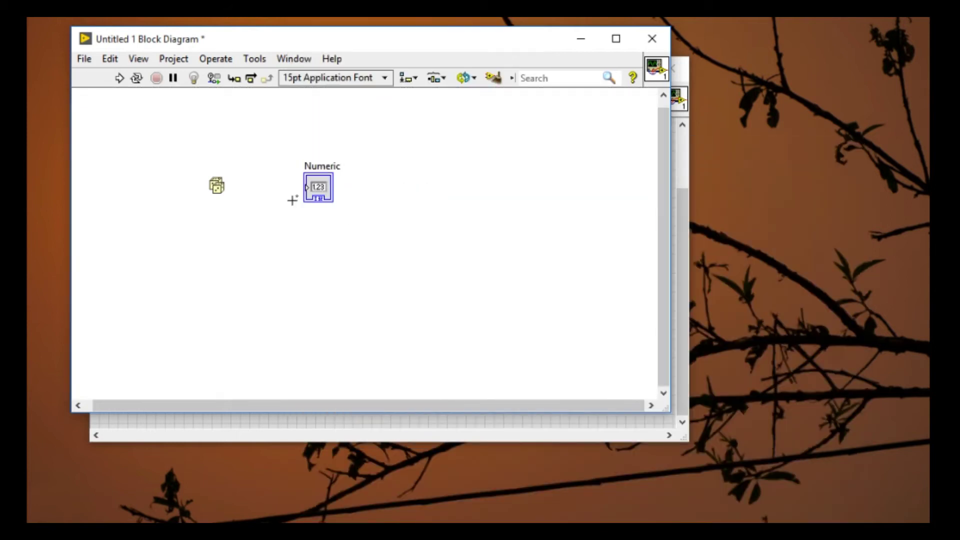
left_click(225, 186)
left_click(304, 186)
- Move the front panel down-right beside the block diagram, keeping the diagram in front
left_click(597, 428)
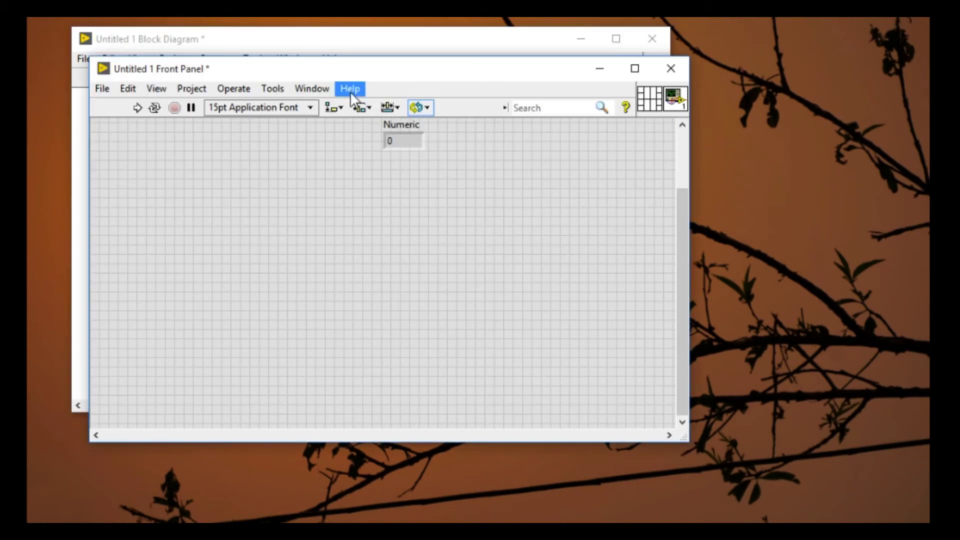
left_click_drag(356, 71, 598, 205)
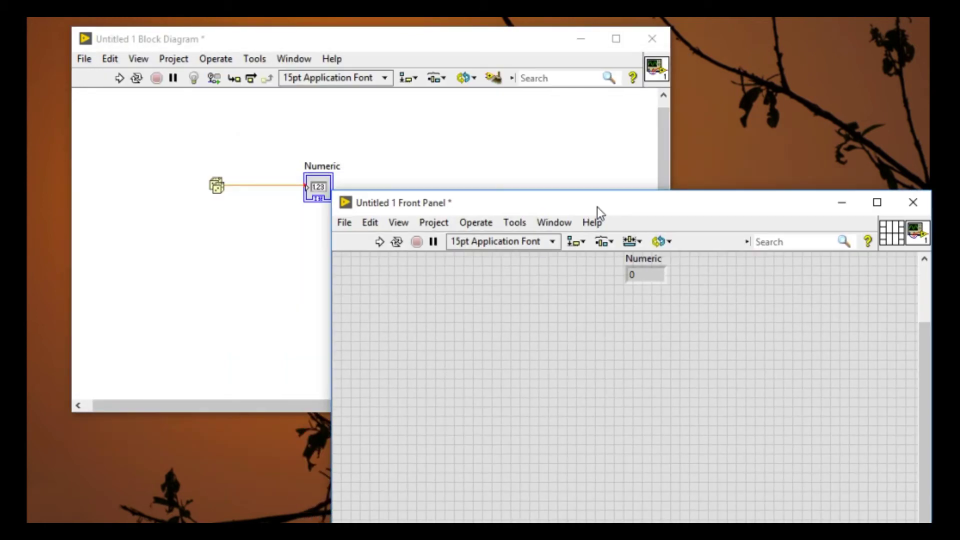
left_click(128, 84)
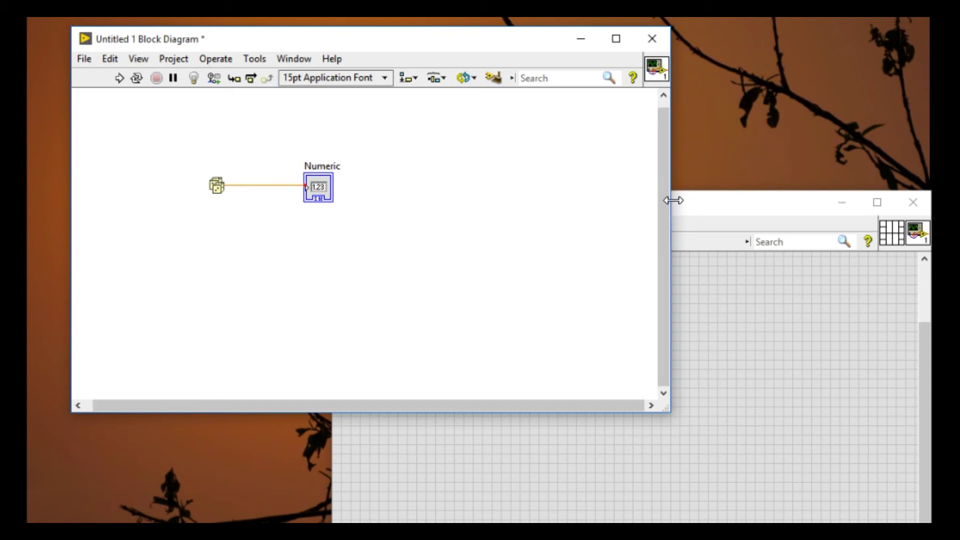
- Narrow the block diagram window and run the VI three times, seeing whole numbers like 1 and 0
left_click_drag(671, 194, 410, 213)
left_click(119, 77)
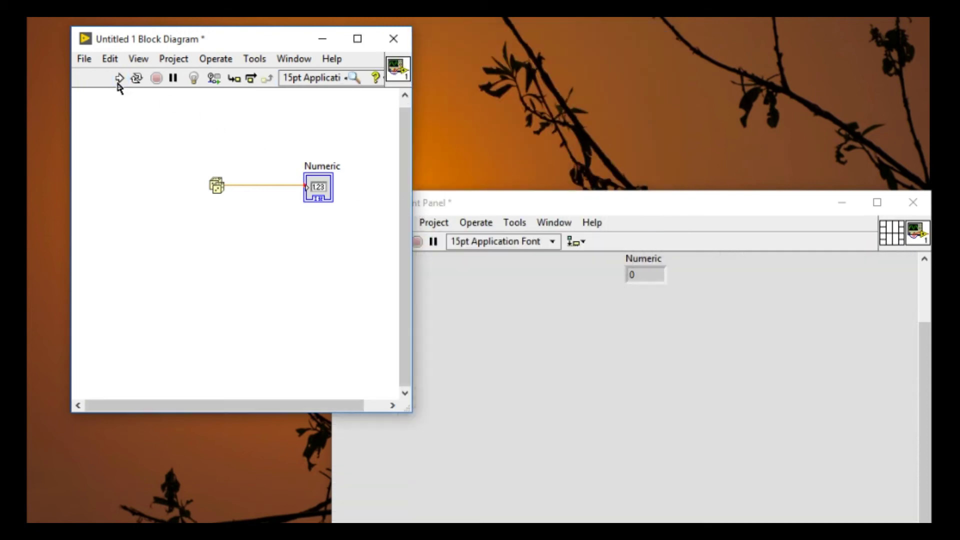
left_click(119, 78)
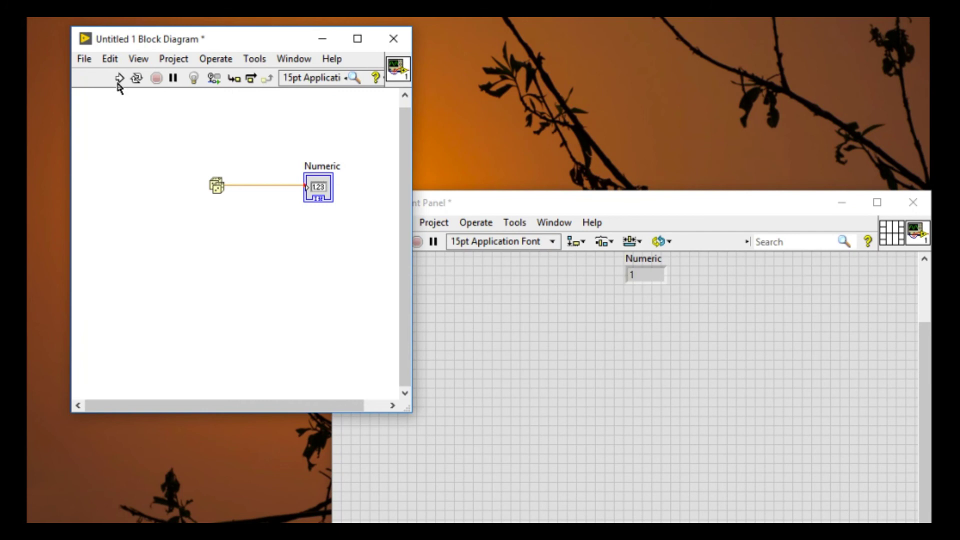
left_click(119, 77)
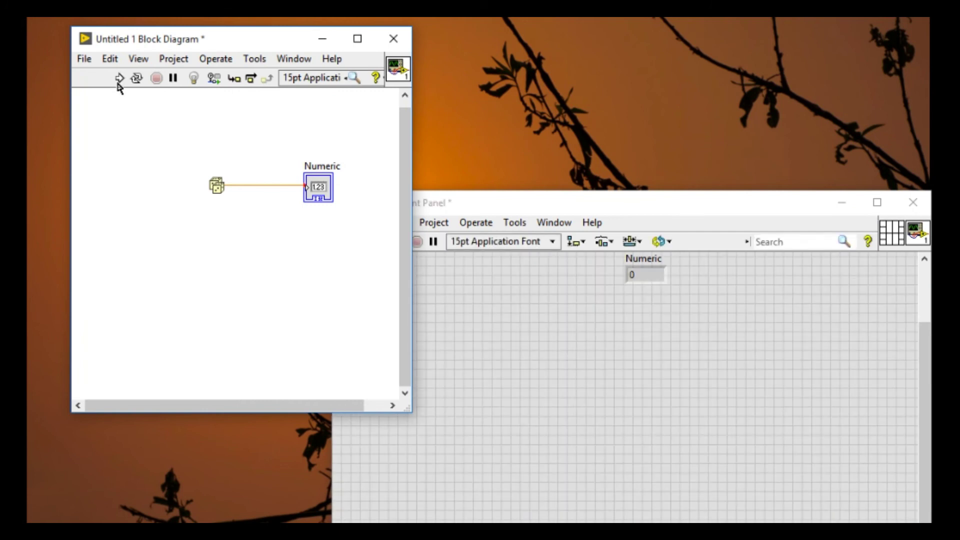